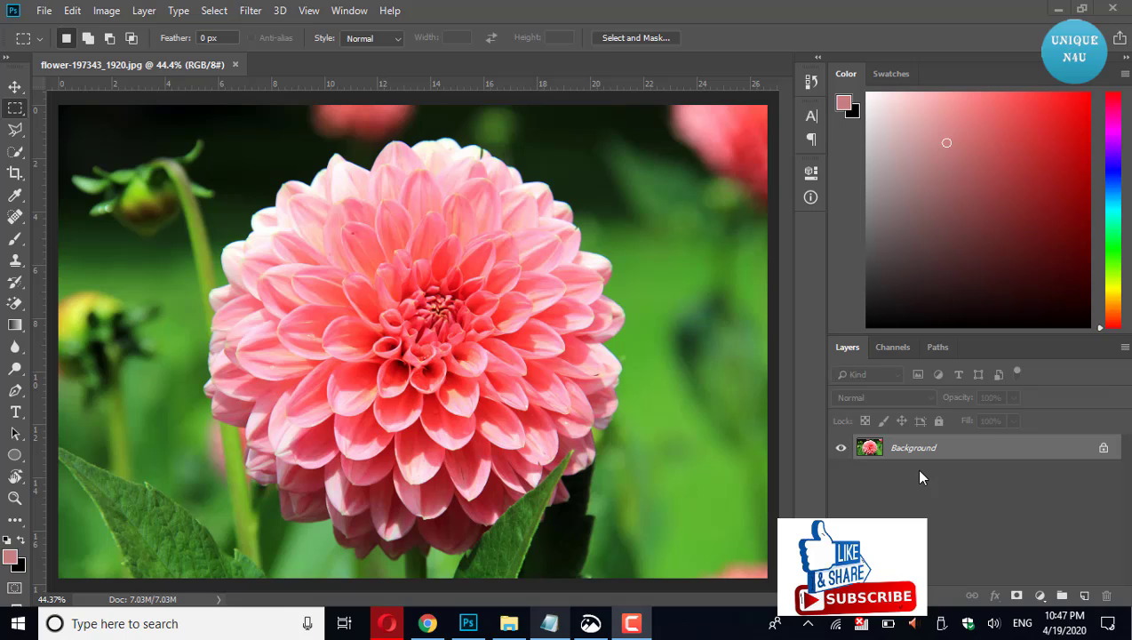
- Unlock the dahlia photo, duplicate it, and rename the original layer 'Original'
left_click(1103, 449)
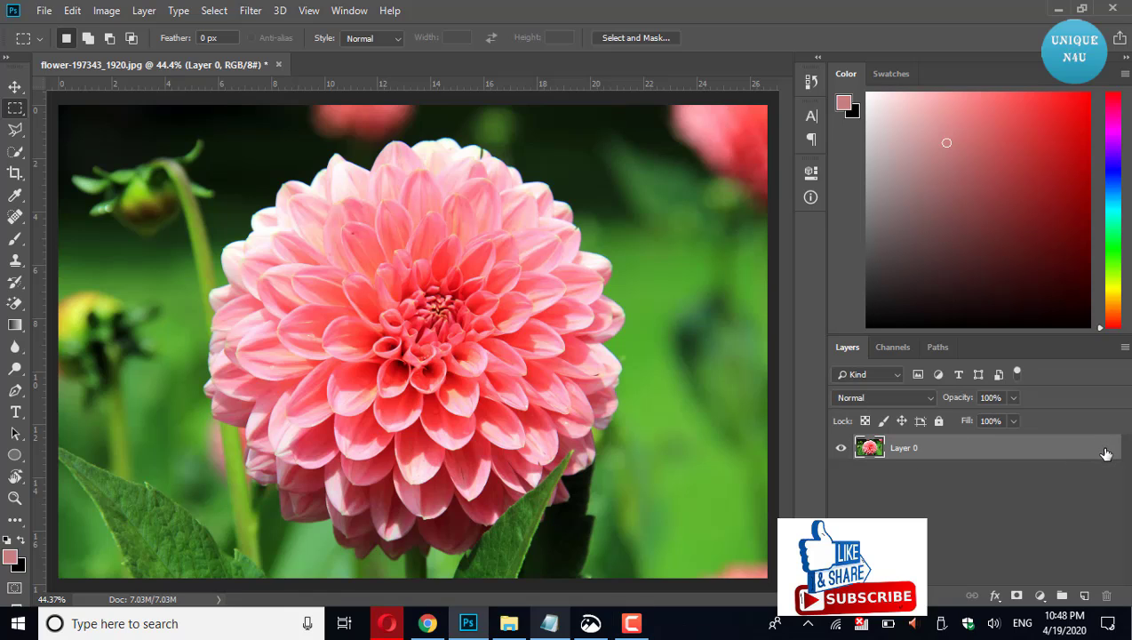
key("ctrl+j")
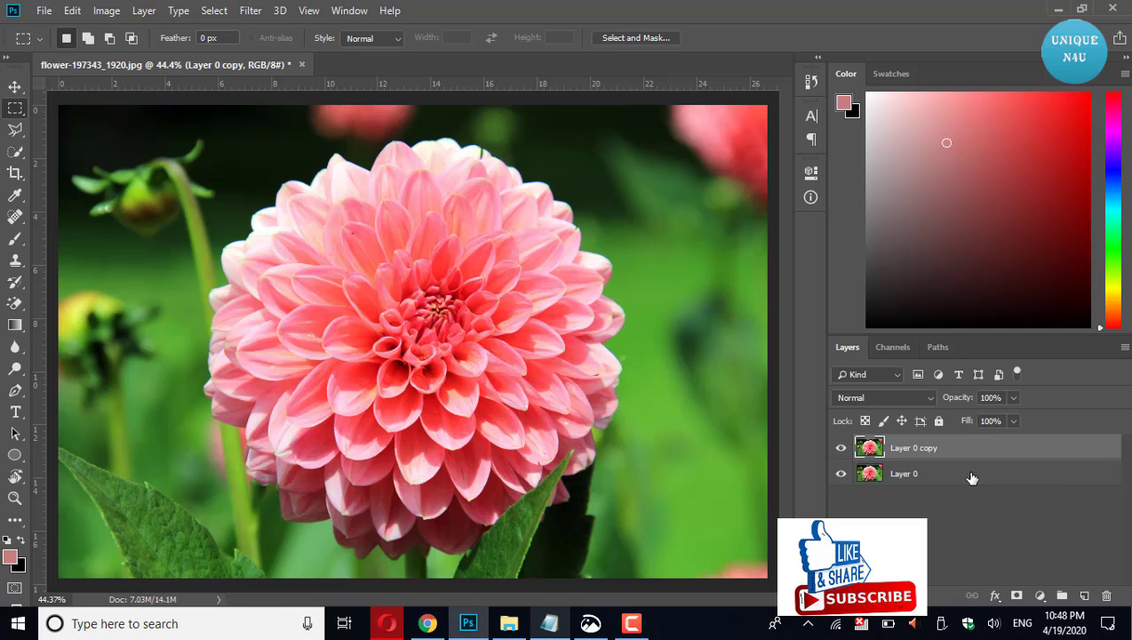
double_click(904, 474)
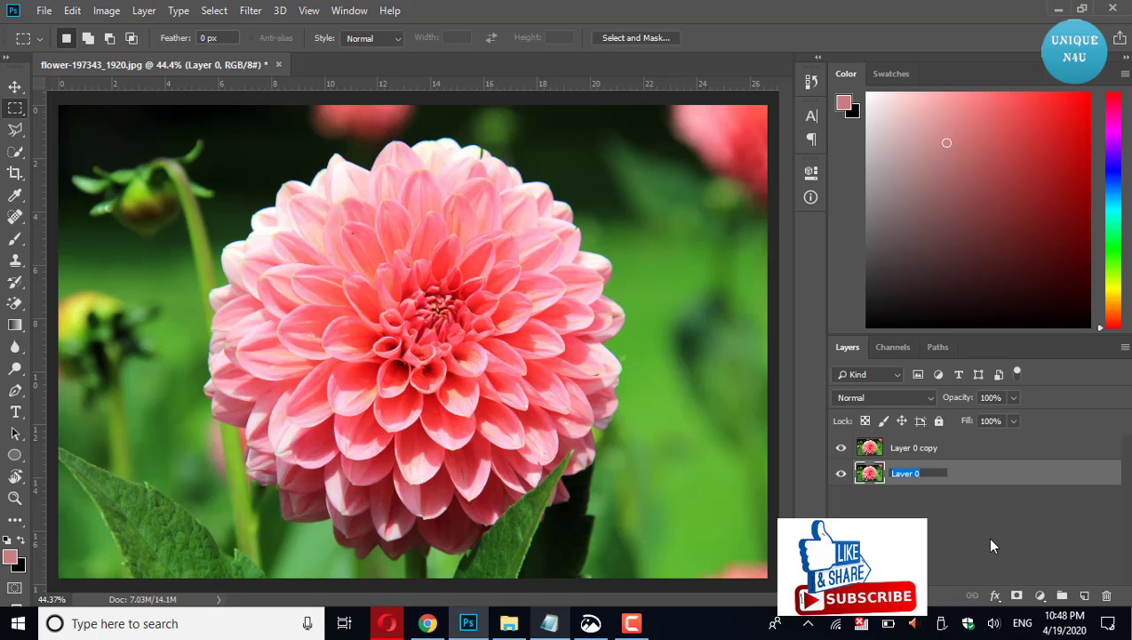
type("Or")
type("iginal")
key("Return")
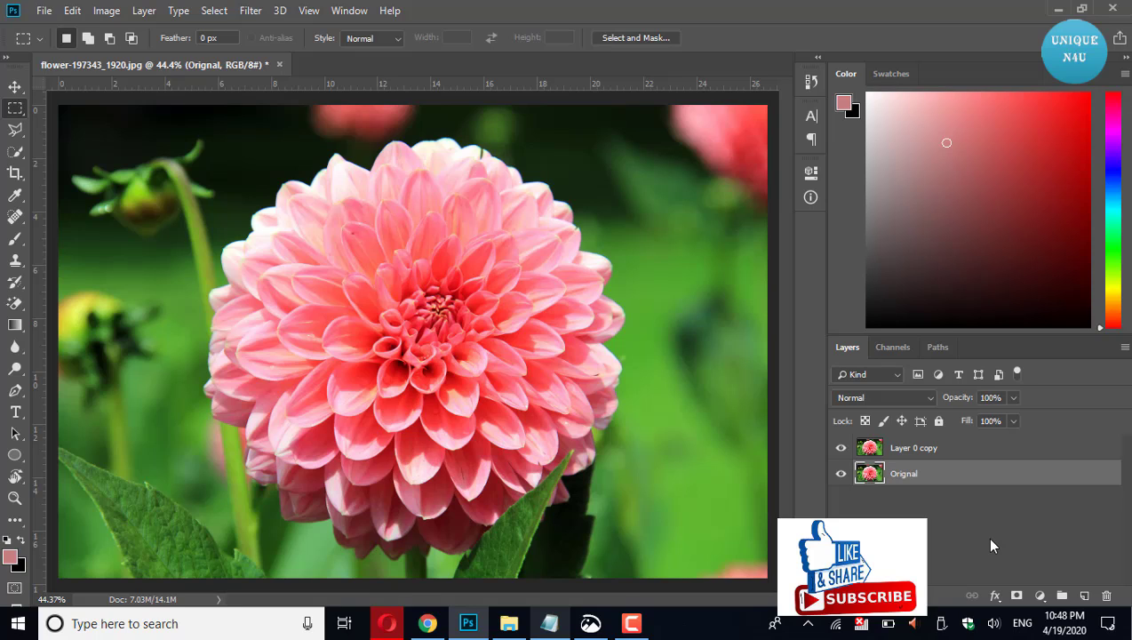
- Rename the duplicated layer to 'Black & white'
double_click(914, 455)
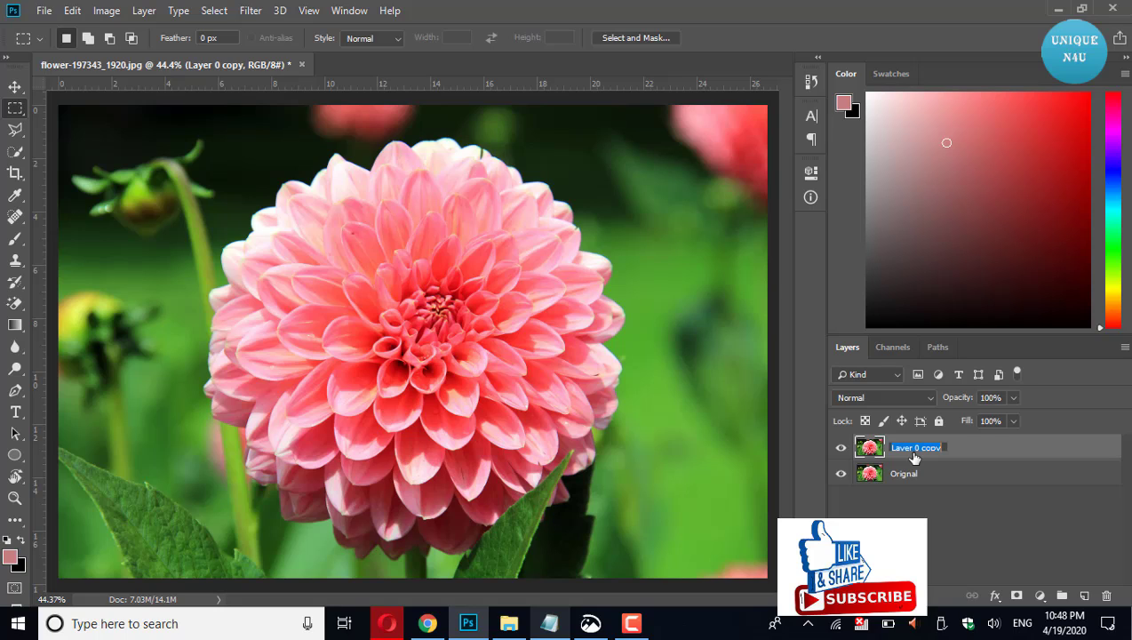
key("BackSpace")
type("Black")
type(" &")
type(" white")
key("Return")
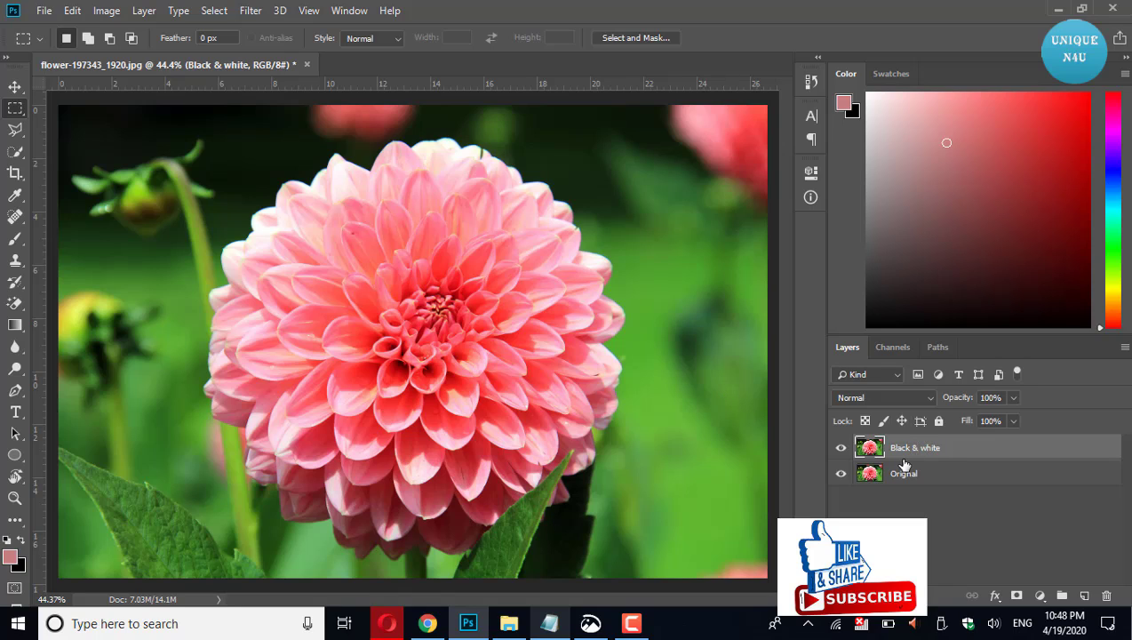
- Convert the 'Black & white' layer to a Smart Object from its context menu
right_click(909, 454)
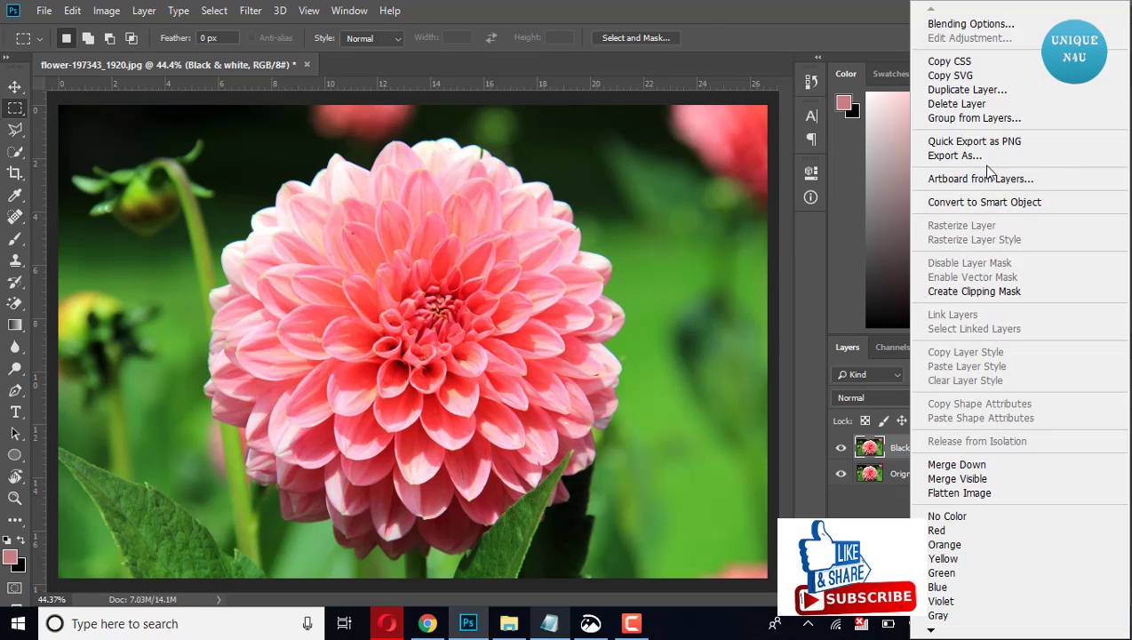
left_click(985, 201)
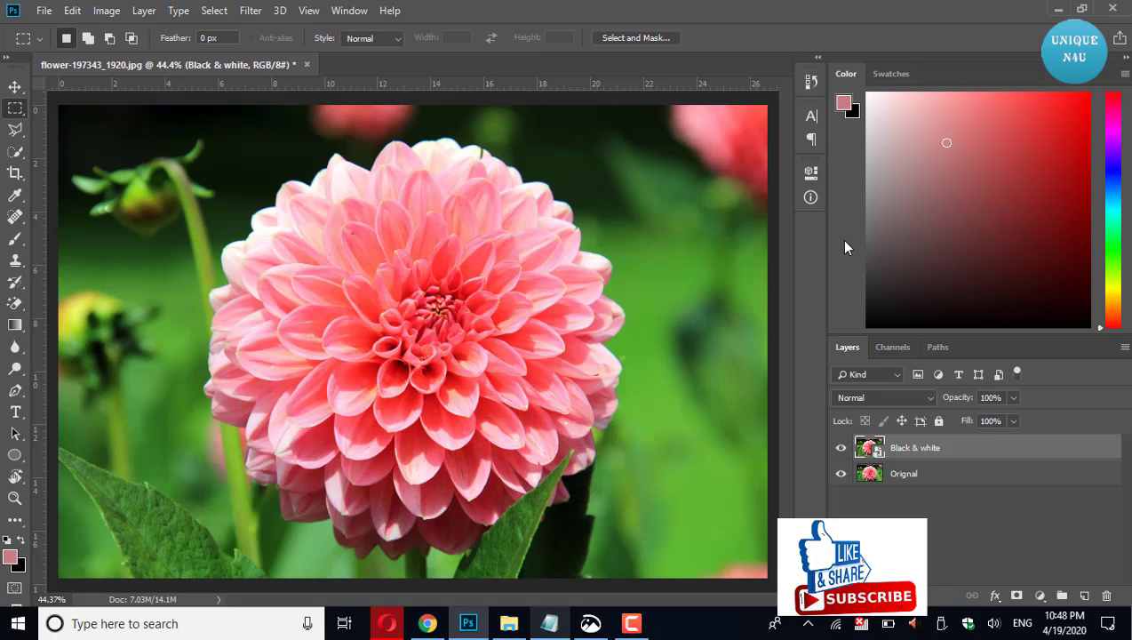
- Apply Image > Adjustments > Black & White with default settings as a smart filter
left_click(106, 12)
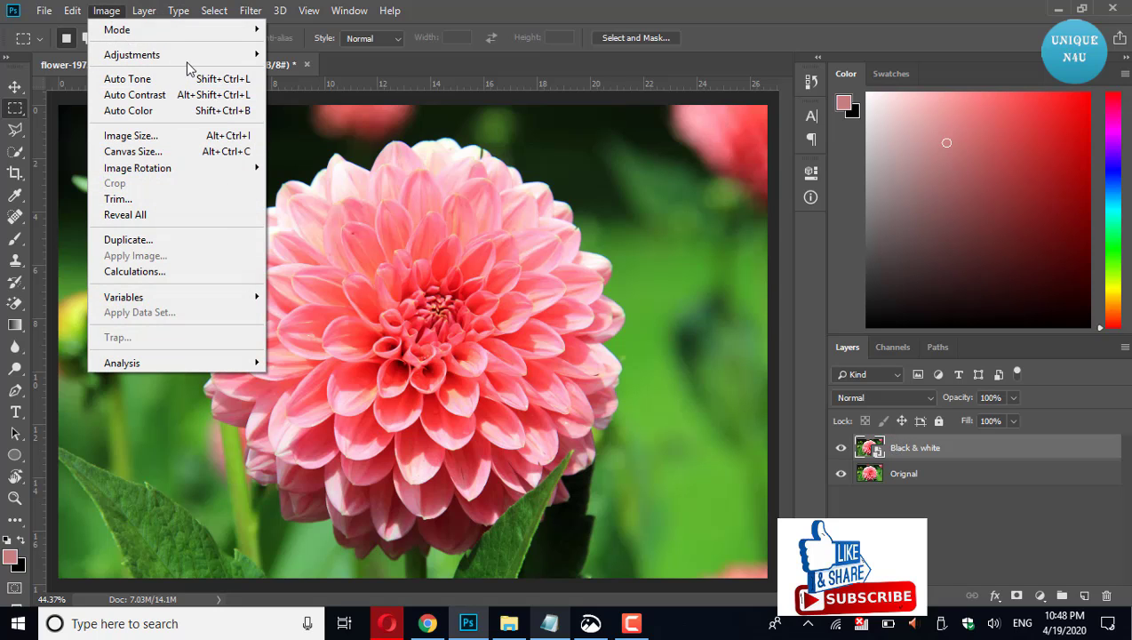
mouse_move(132, 55)
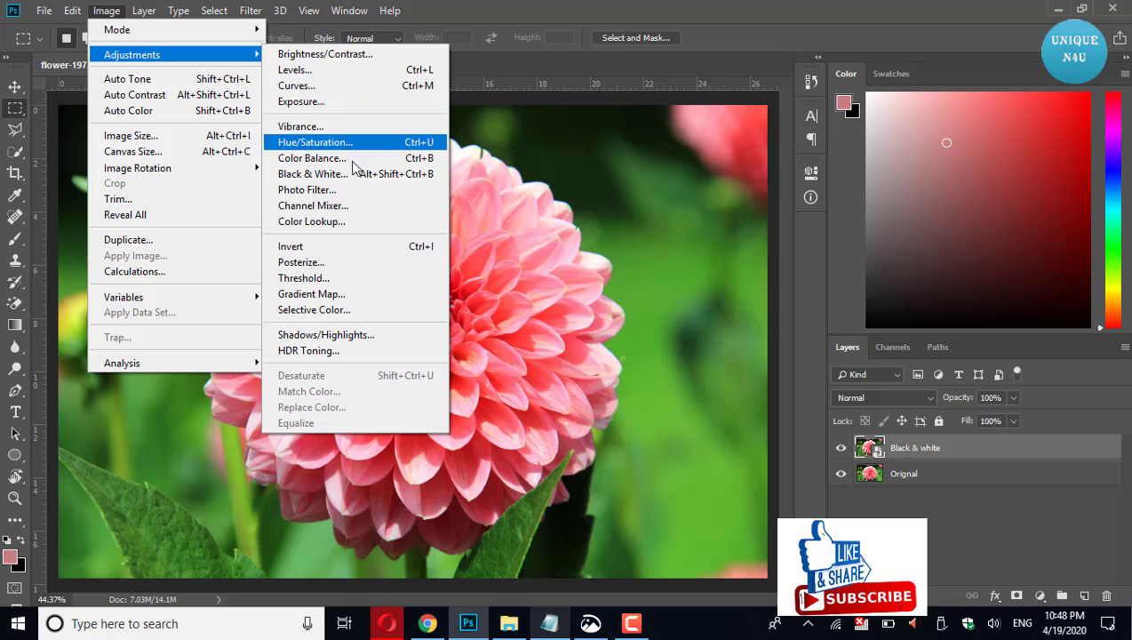
left_click(353, 173)
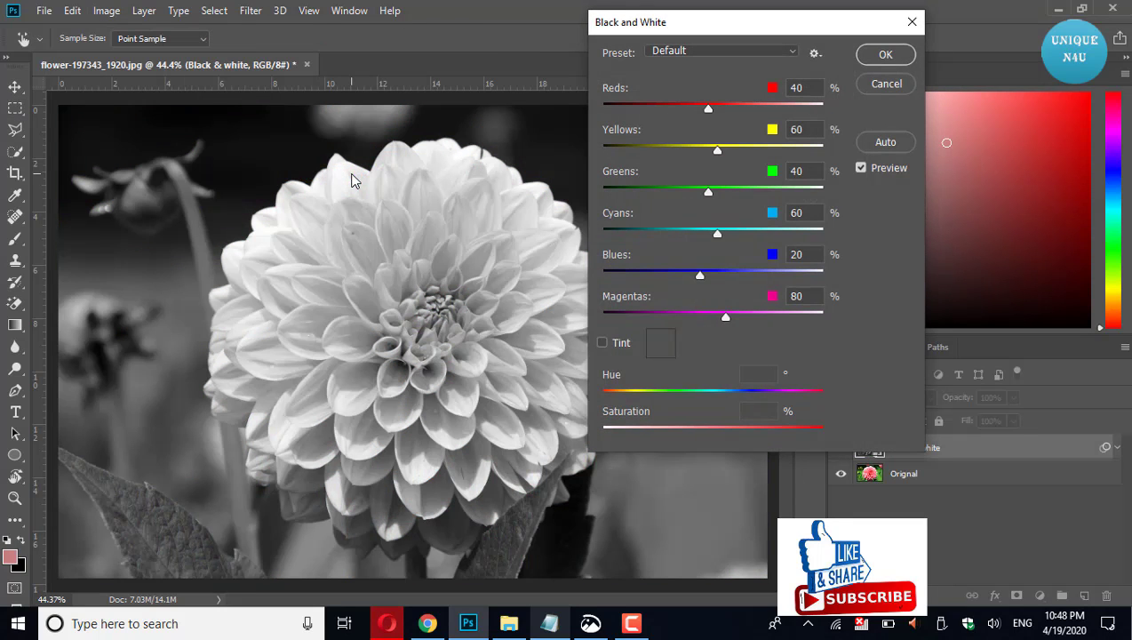
left_click(884, 53)
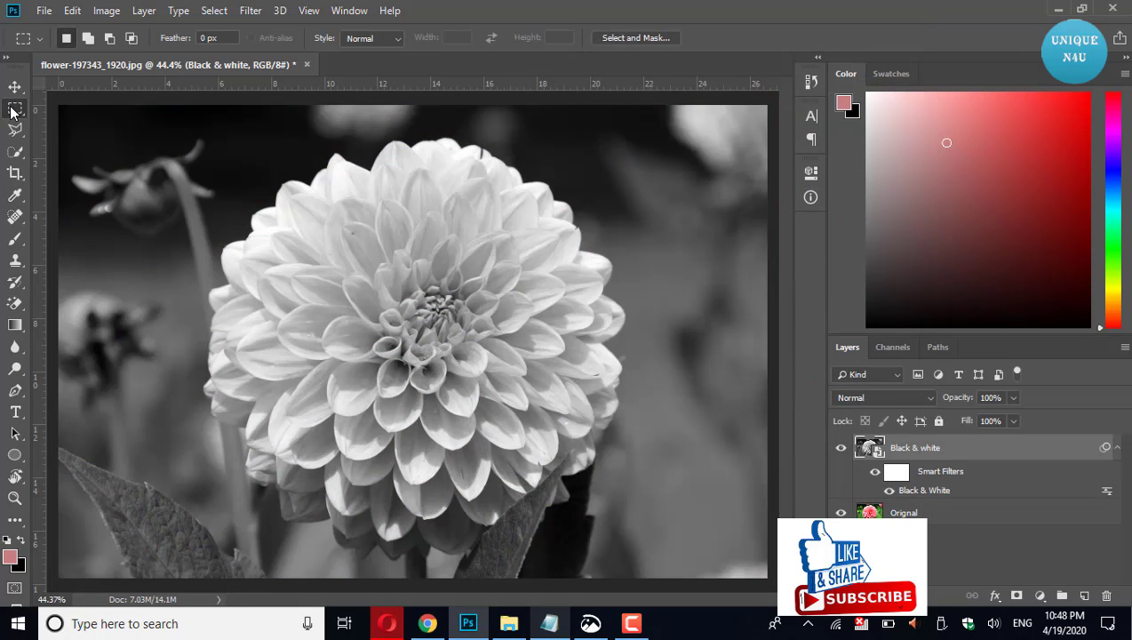
- Mask the Black & White smart filter to the photo's right half using a marquee selection
left_click(904, 476)
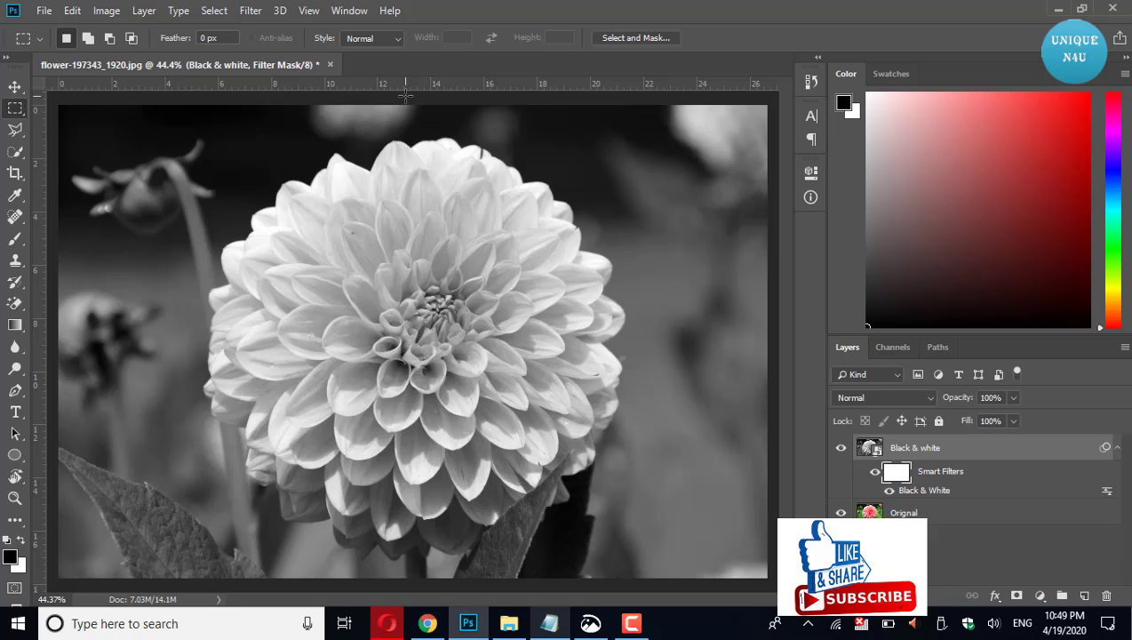
left_click_drag(405, 95, 770, 579)
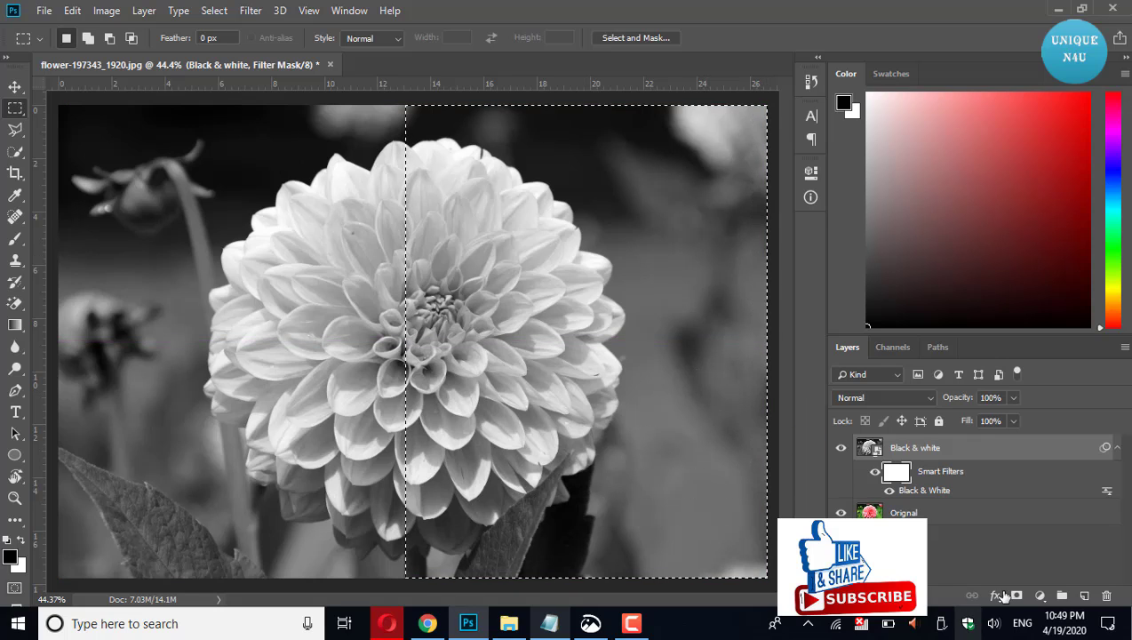
left_click(1017, 595)
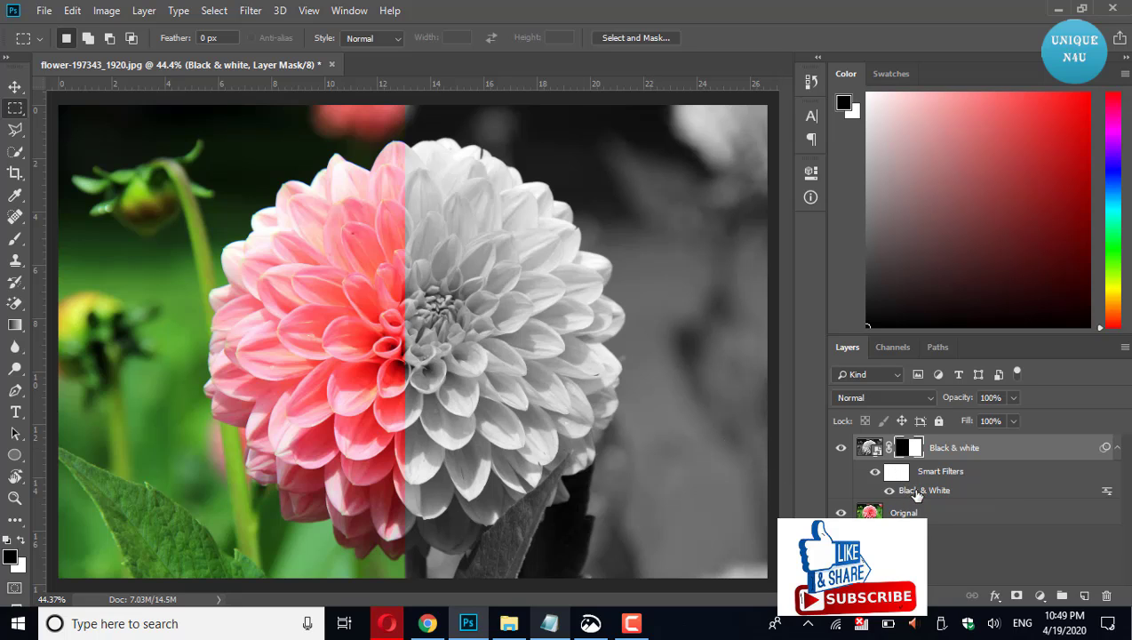
double_click(919, 488)
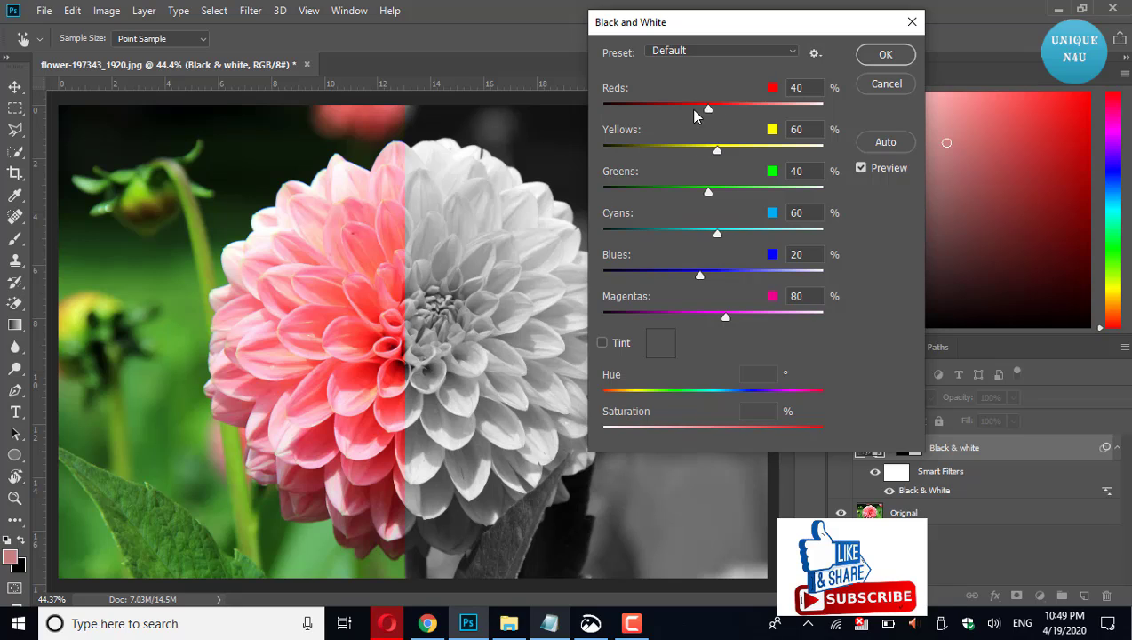
- Set Black and White sliders to Reds -13, Yellows 60, Greens 11, Cyans 51, Blues 87, Magentas 75
mouse_move(694, 110)
left_mouse_down()
mouse_move(620, 108)
mouse_move(730, 113)
left_mouse_up()
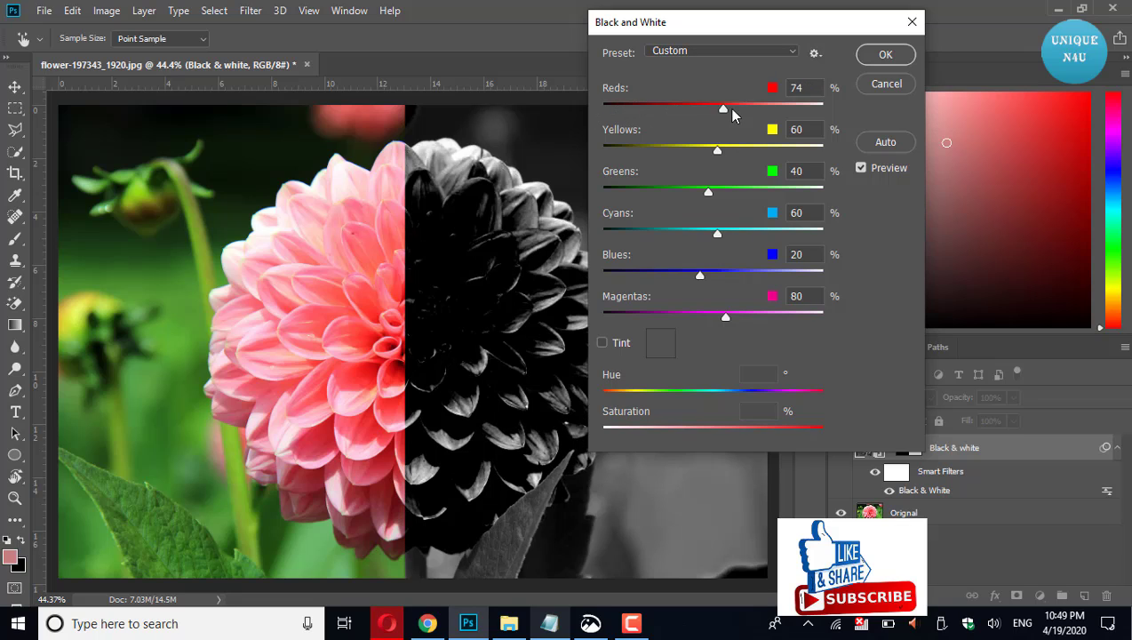
mouse_move(825, 111)
left_mouse_down()
mouse_move(877, 109)
mouse_move(658, 110)
left_mouse_up()
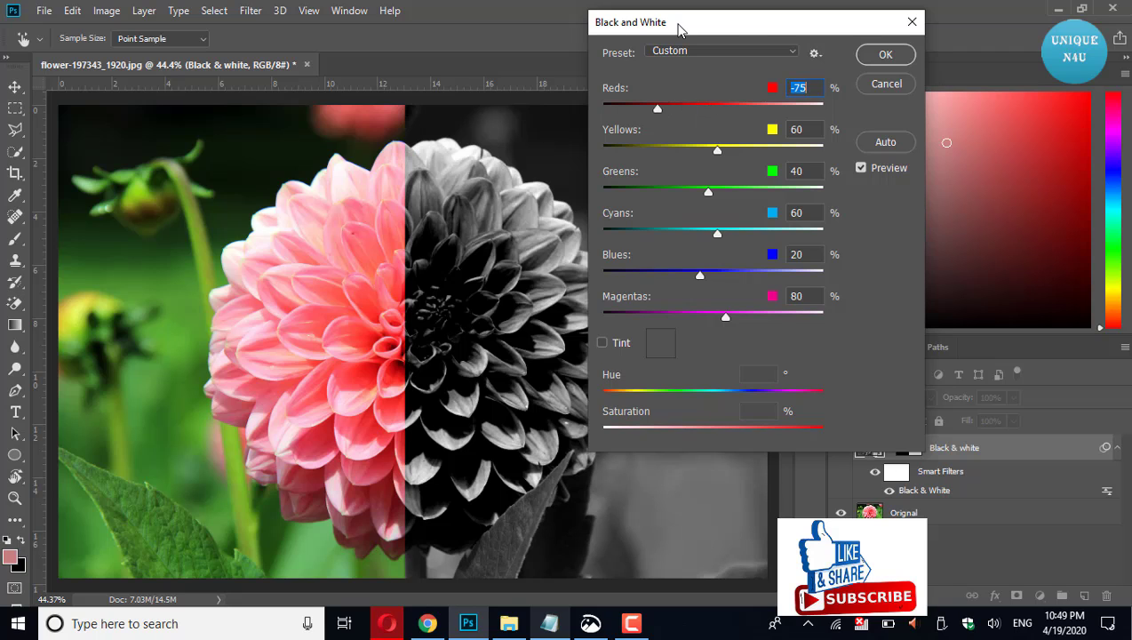
left_click_drag(677, 23, 795, 29)
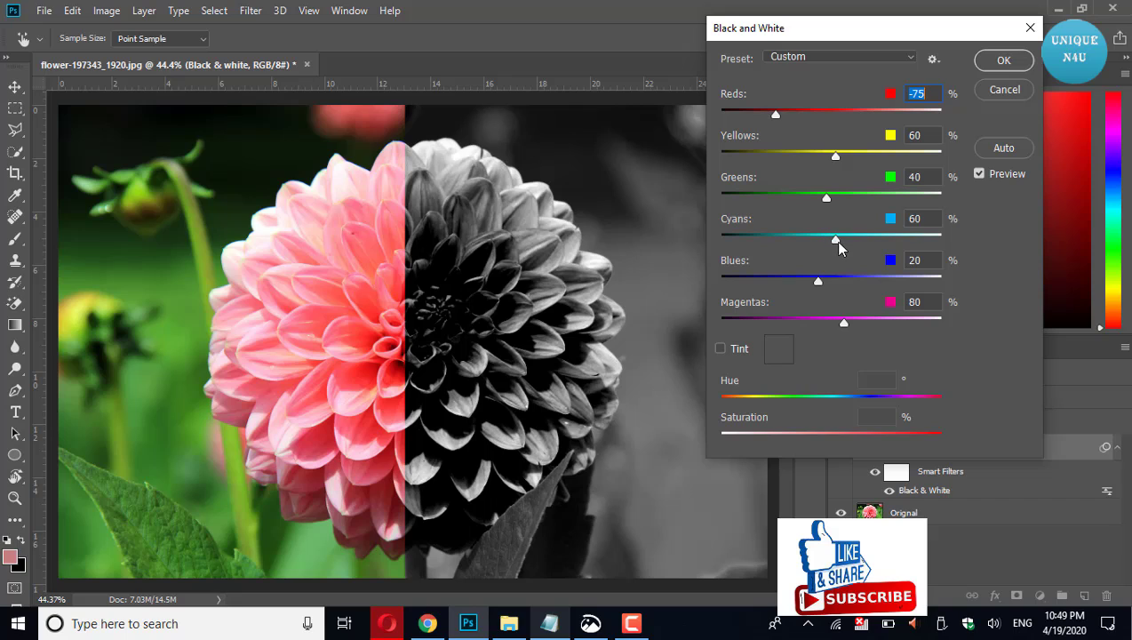
mouse_move(834, 241)
left_mouse_down()
mouse_move(920, 236)
mouse_move(797, 237)
mouse_move(931, 237)
mouse_move(832, 238)
left_mouse_up()
mouse_move(816, 282)
left_mouse_down()
mouse_move(766, 277)
mouse_move(875, 281)
mouse_move(845, 278)
left_mouse_up()
mouse_move(822, 323)
left_mouse_down()
mouse_move(765, 318)
mouse_move(833, 316)
mouse_move(743, 322)
mouse_move(907, 317)
mouse_move(844, 324)
left_mouse_up()
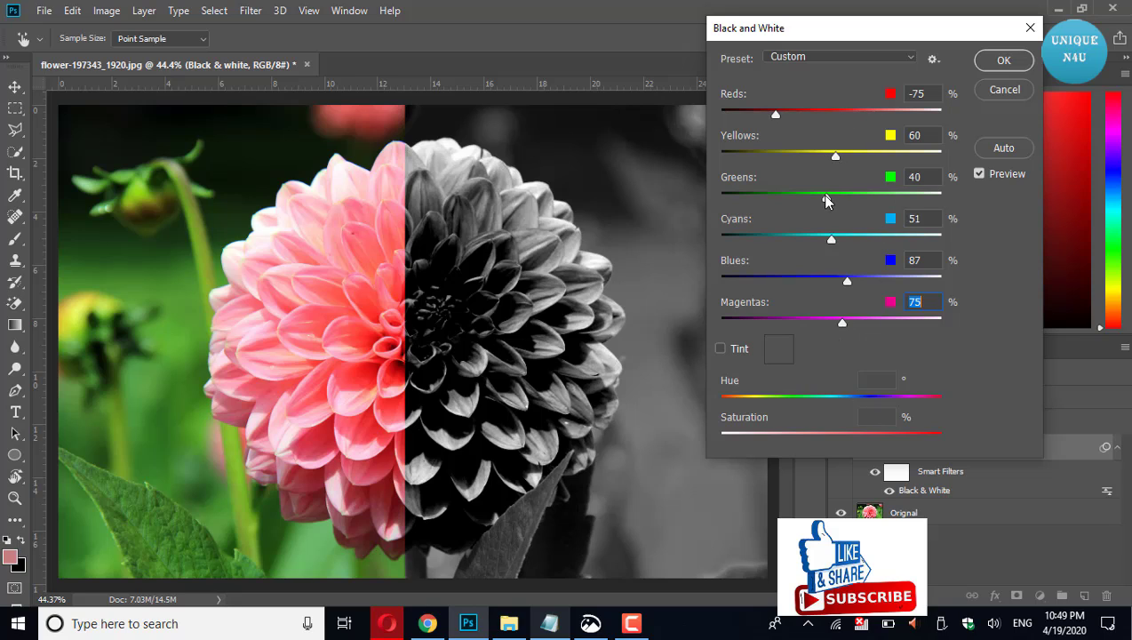
mouse_move(826, 197)
left_mouse_down()
mouse_move(922, 201)
mouse_move(739, 197)
mouse_move(823, 198)
mouse_move(814, 200)
left_mouse_up()
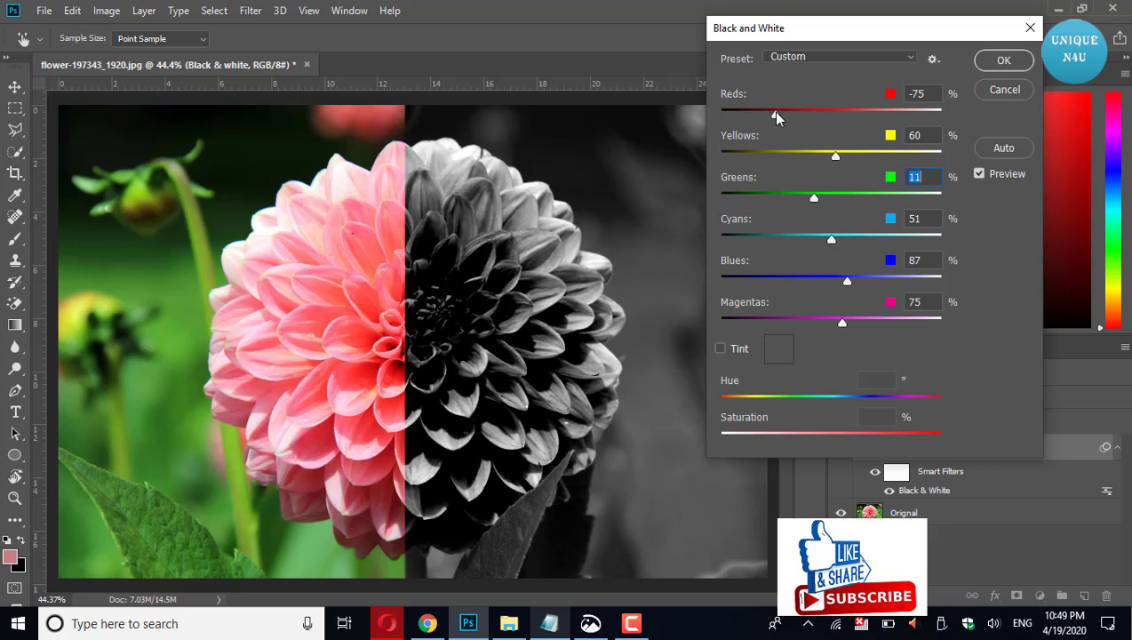
mouse_move(775, 111)
left_mouse_down()
mouse_move(853, 121)
mouse_move(803, 126)
left_mouse_up()
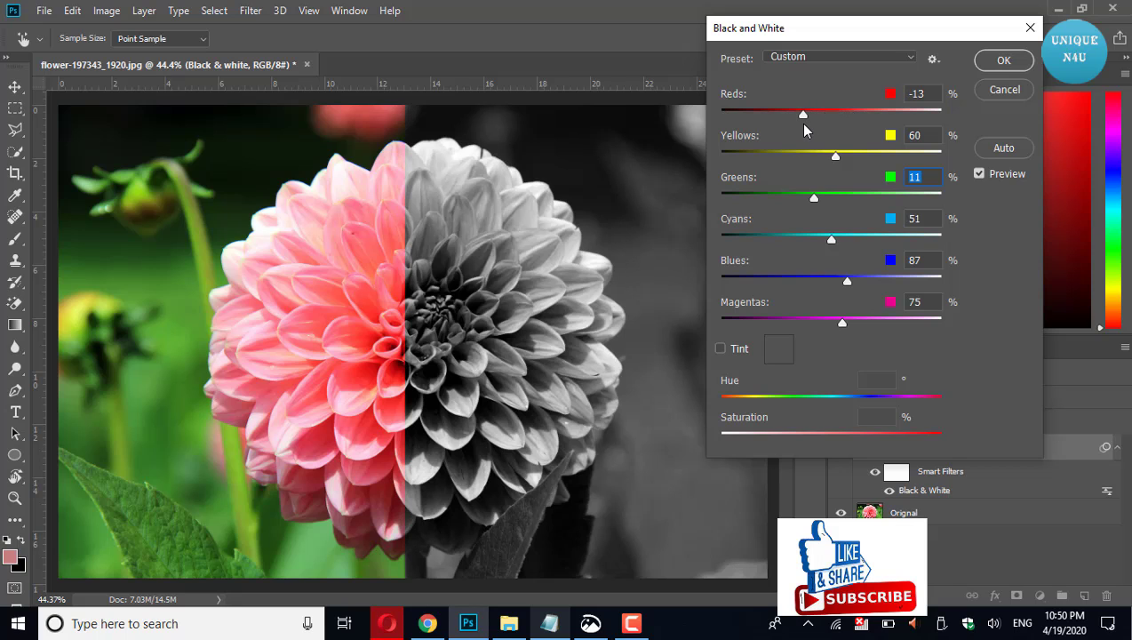
mouse_move(811, 37)
left_mouse_down()
mouse_move(955, 69)
mouse_move(877, 61)
left_mouse_up()
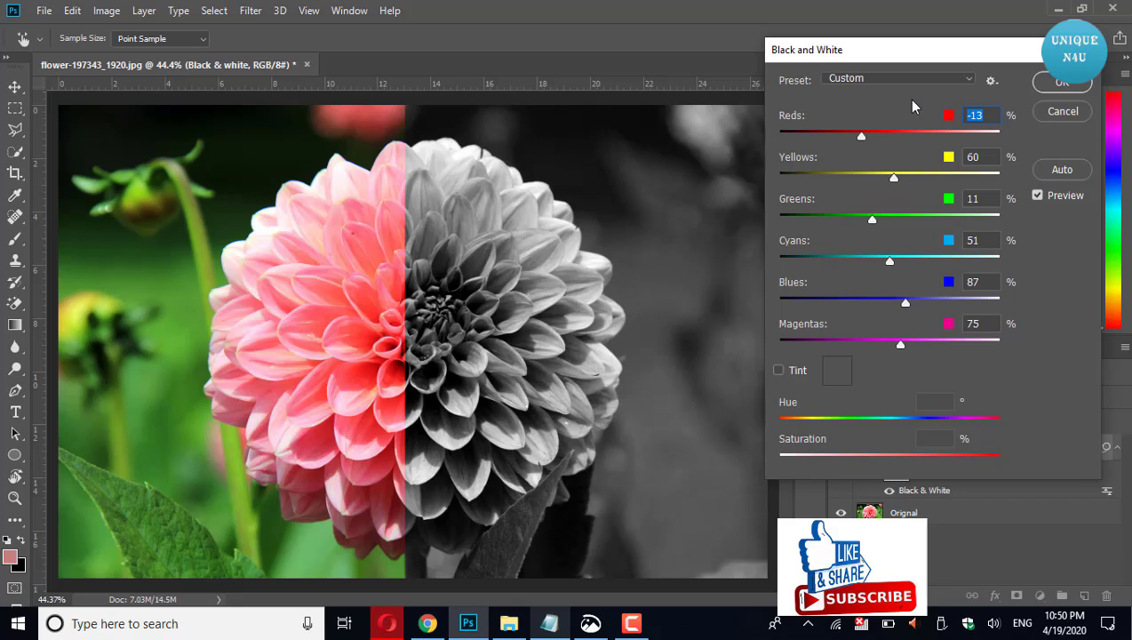
- Preview the Blue Filter, Darker and Green Filter black-and-white presets
left_click(904, 72)
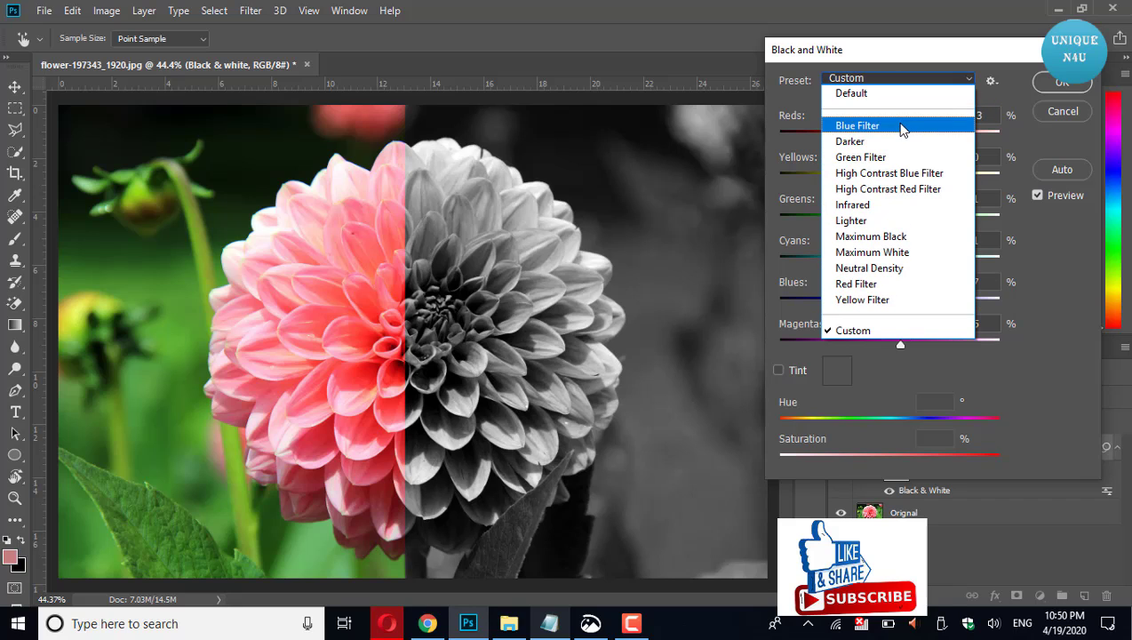
left_click(901, 122)
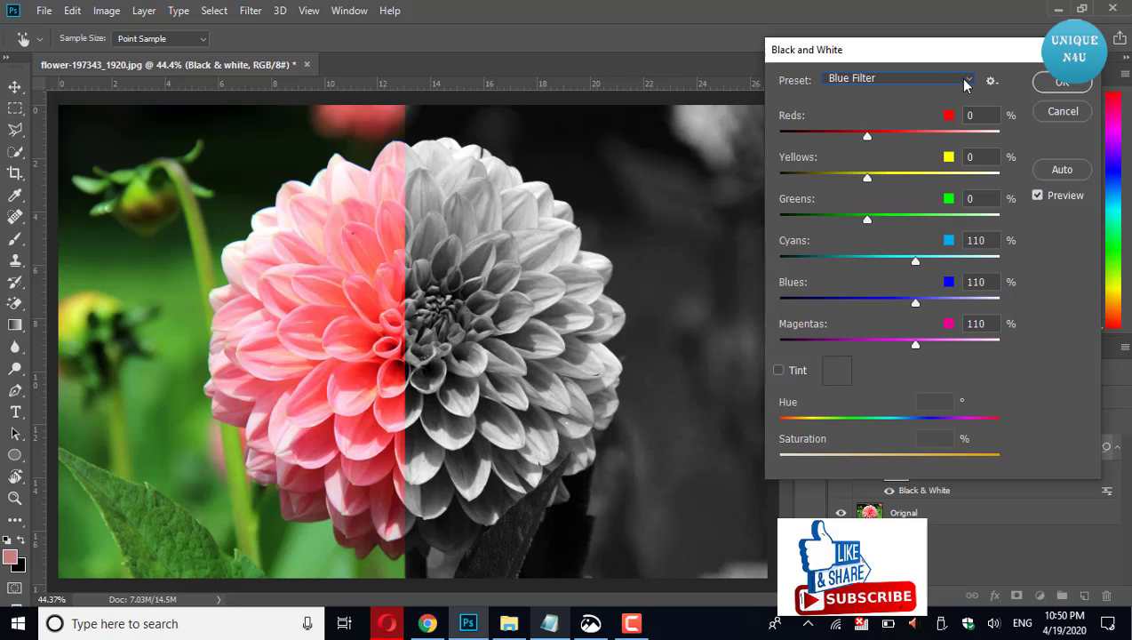
left_click(966, 80)
left_click(919, 144)
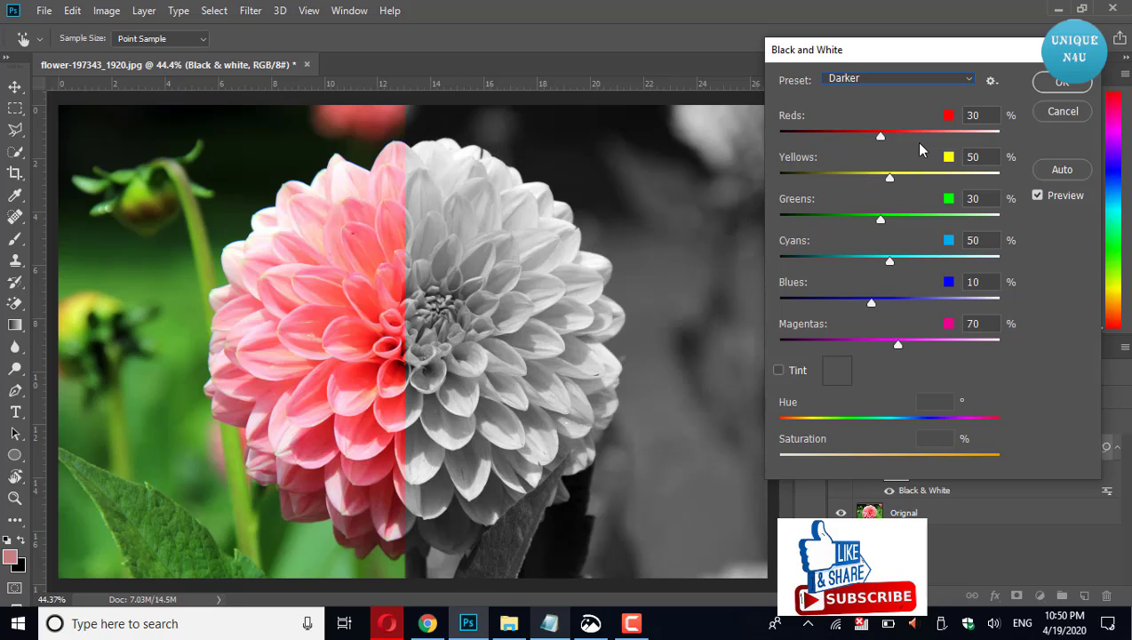
left_click(950, 81)
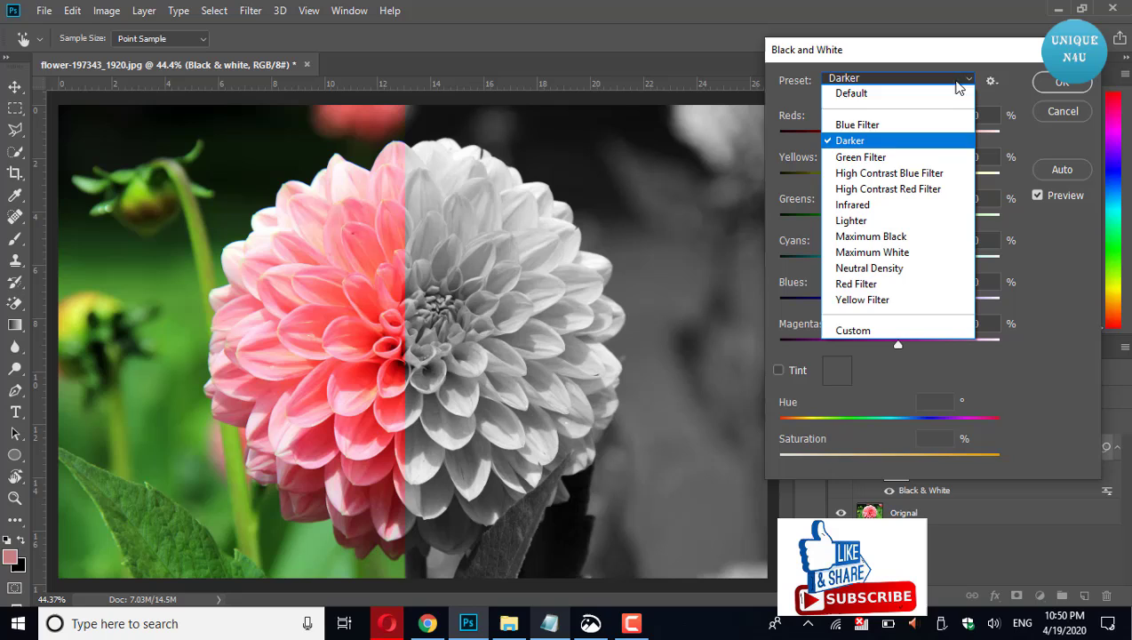
left_click(906, 157)
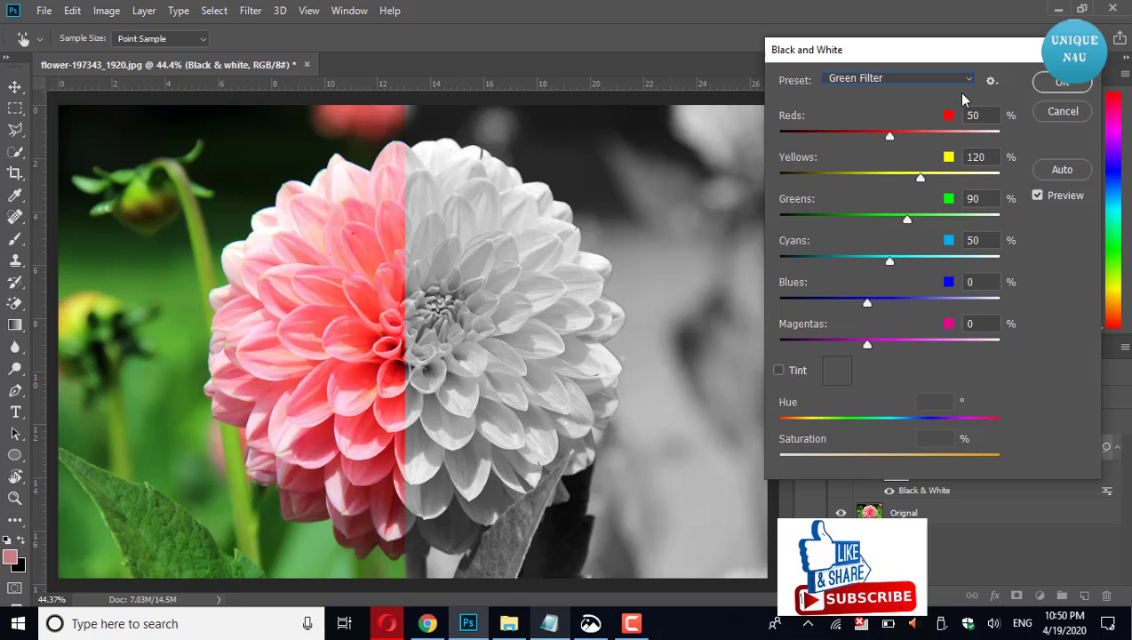
- Preview the High Contrast Blue Filter, High Contrast Red Filter and Infrared presets
left_click(963, 81)
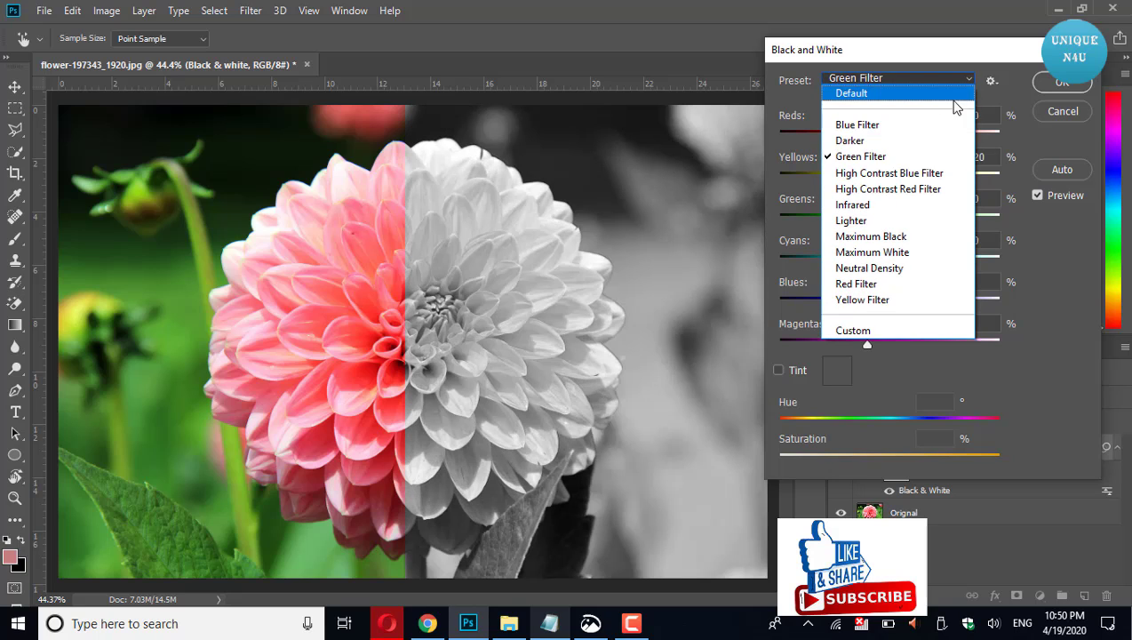
left_click(908, 175)
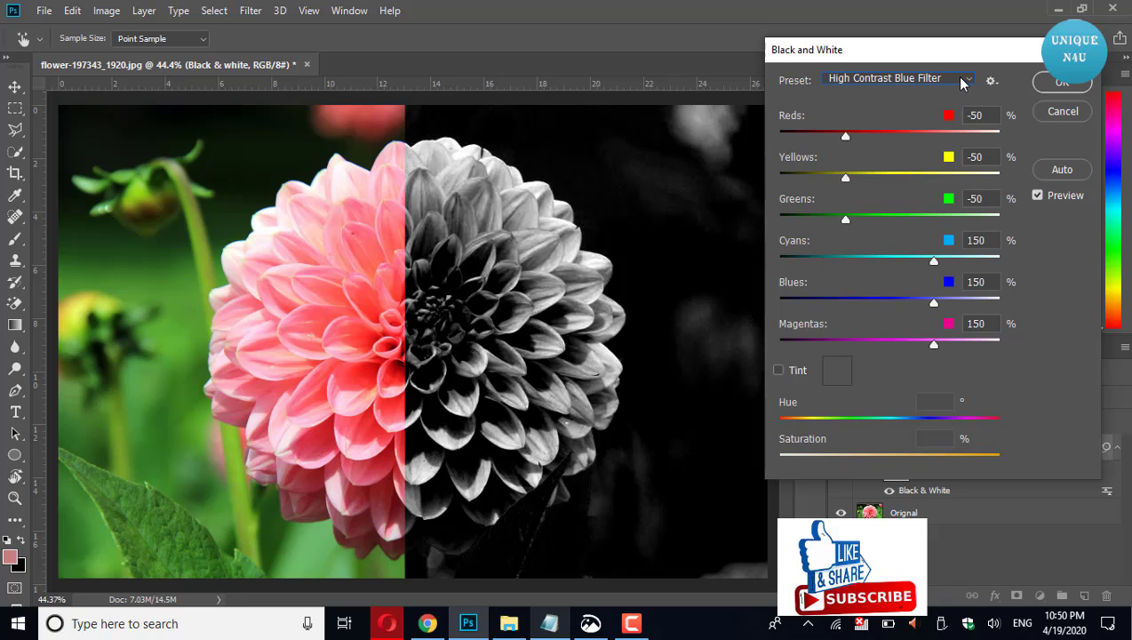
left_click(957, 82)
left_click(912, 190)
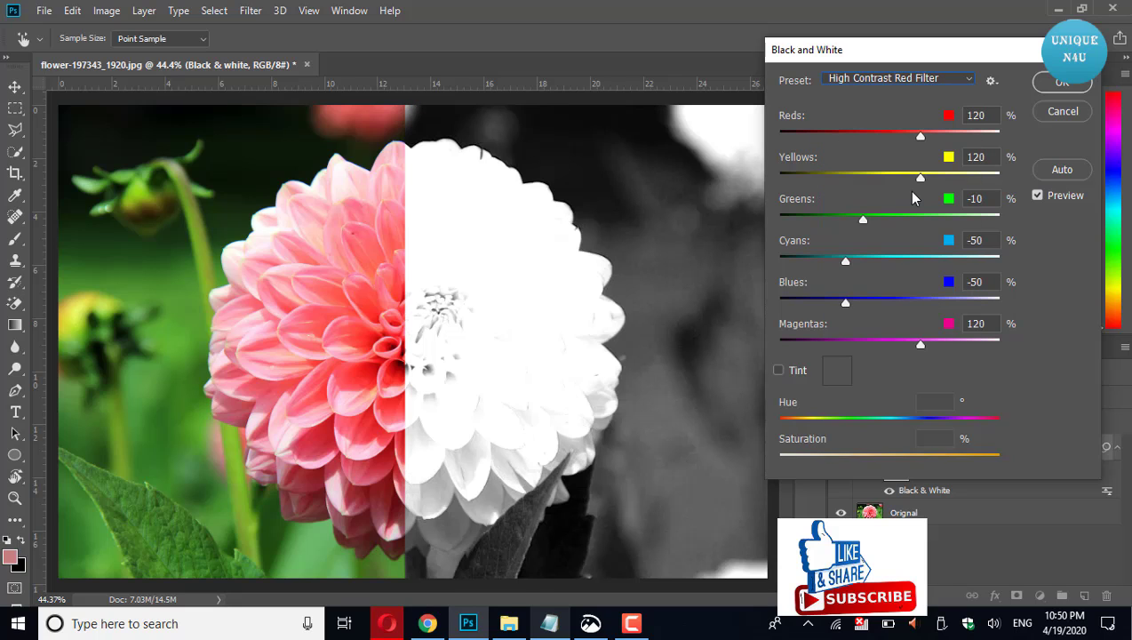
left_click(975, 82)
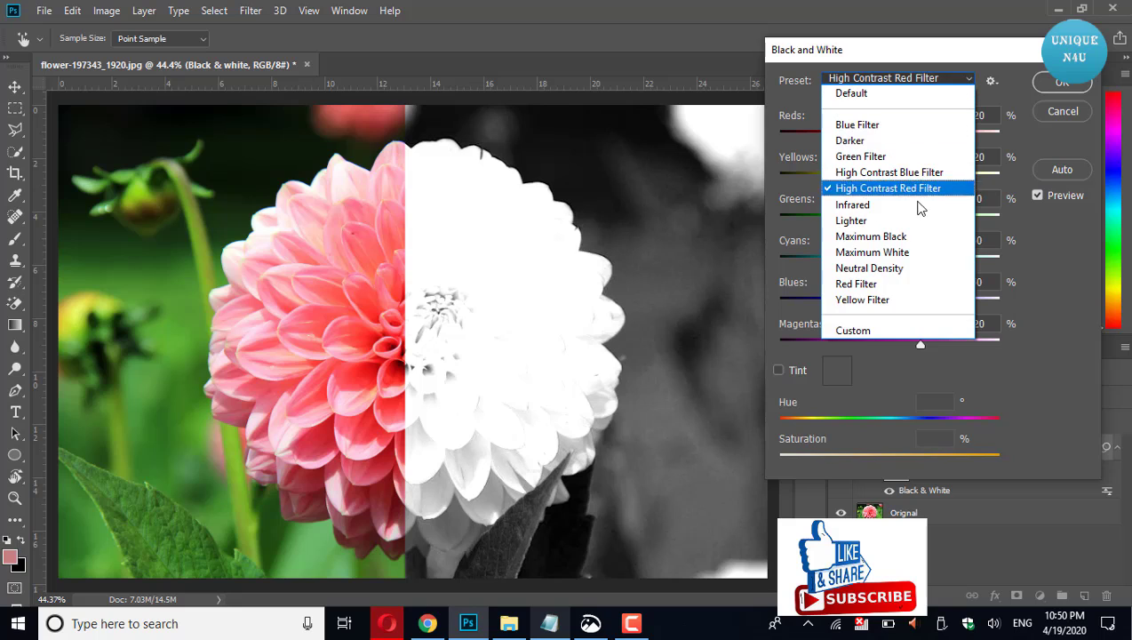
left_click(908, 206)
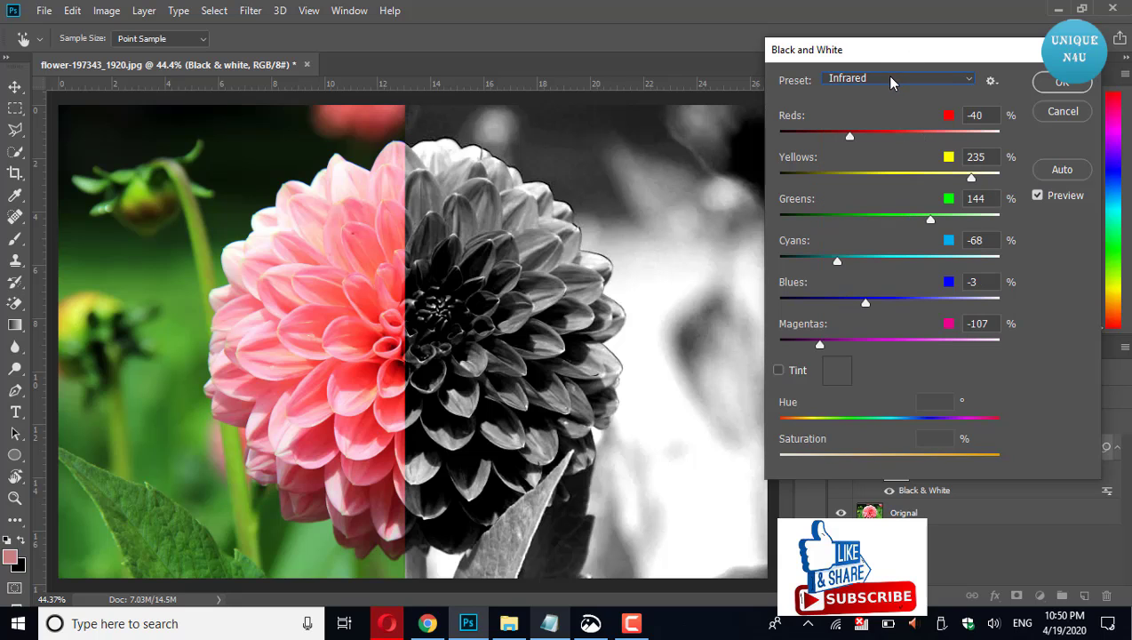
- Scroll through the remaining black-and-white presets down to Yellow Filter
scroll(891, 78, "down", 1)
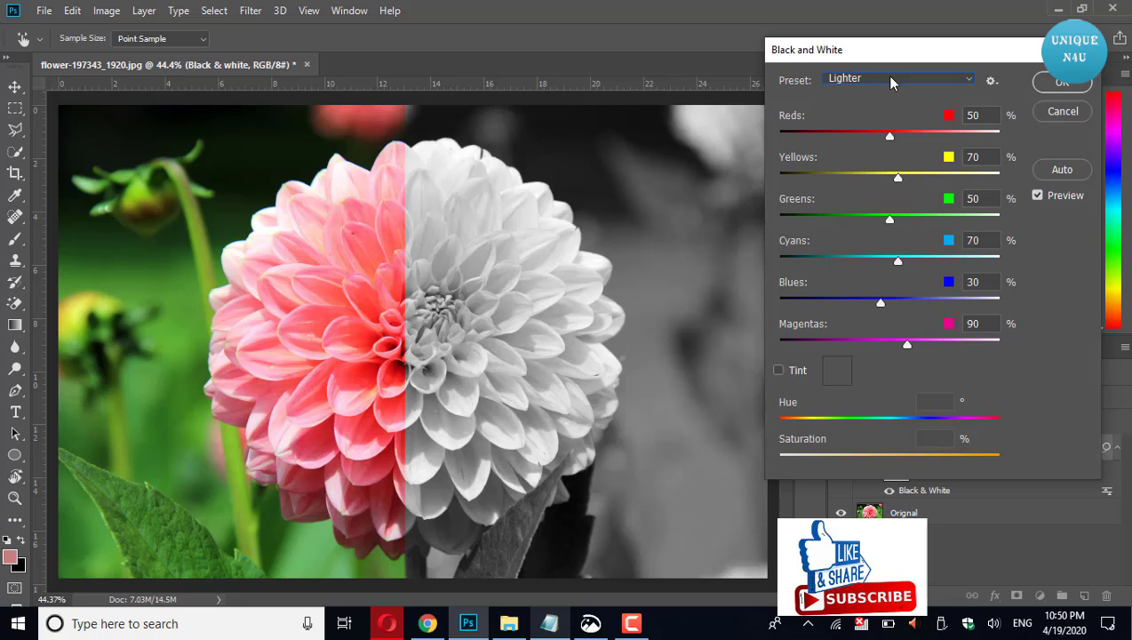
scroll(891, 80, "down", 1)
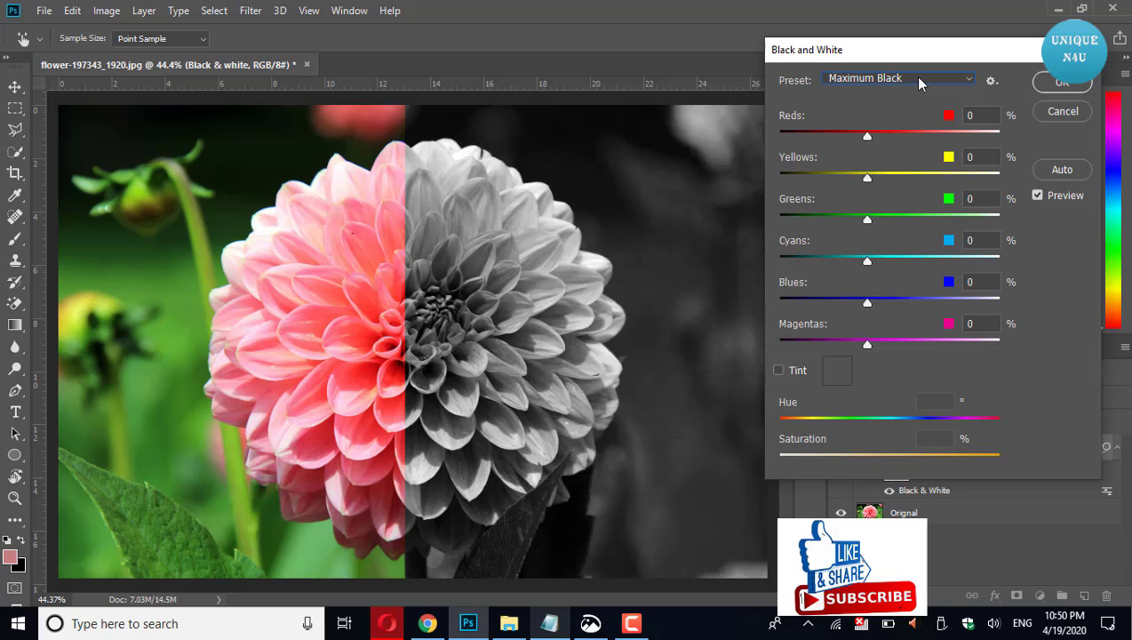
scroll(918, 81, "down", 1)
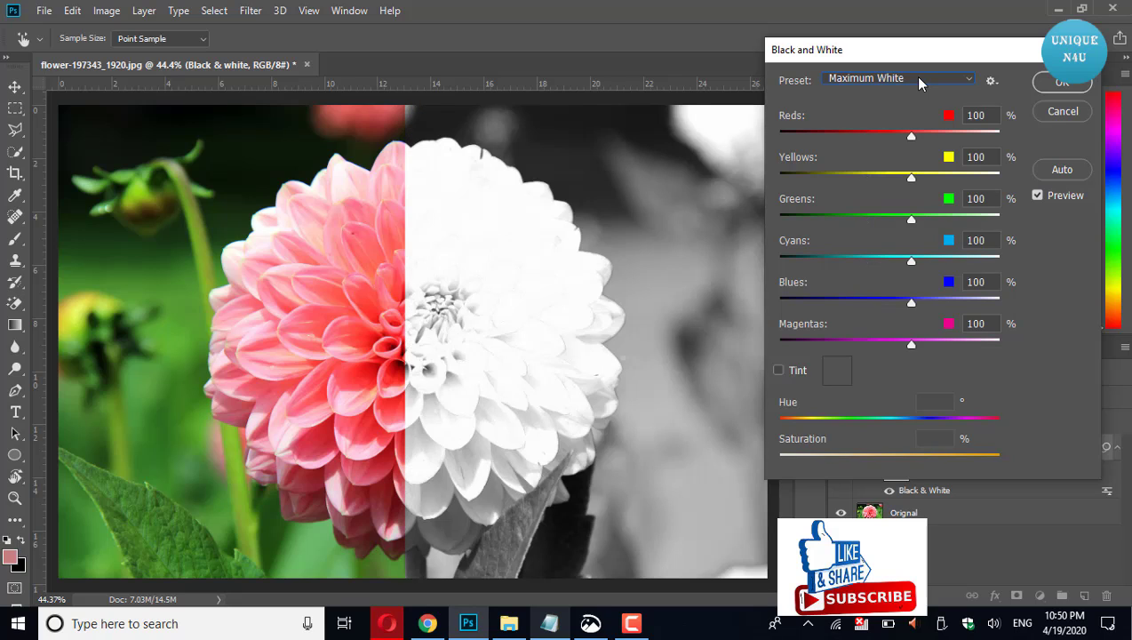
scroll(918, 80, "down", 1)
scroll(919, 80, "down", 1)
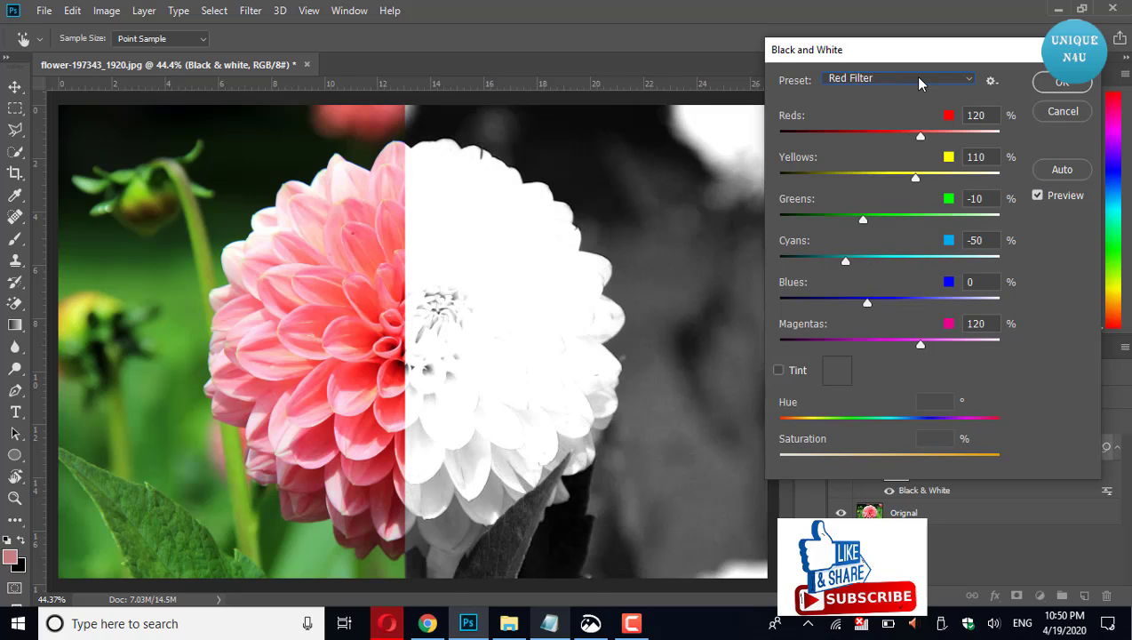
scroll(919, 80, "down", 1)
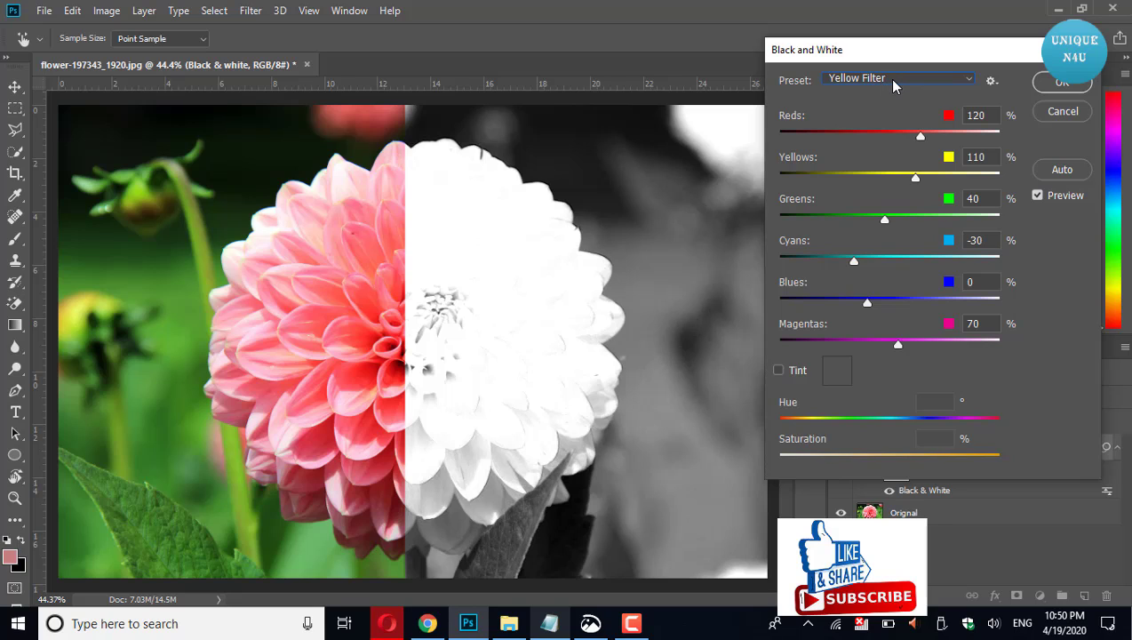
scroll(893, 79, "down", 1)
- Commit the Black and White filter using the Default preset with Reds set to 0
left_click(894, 78)
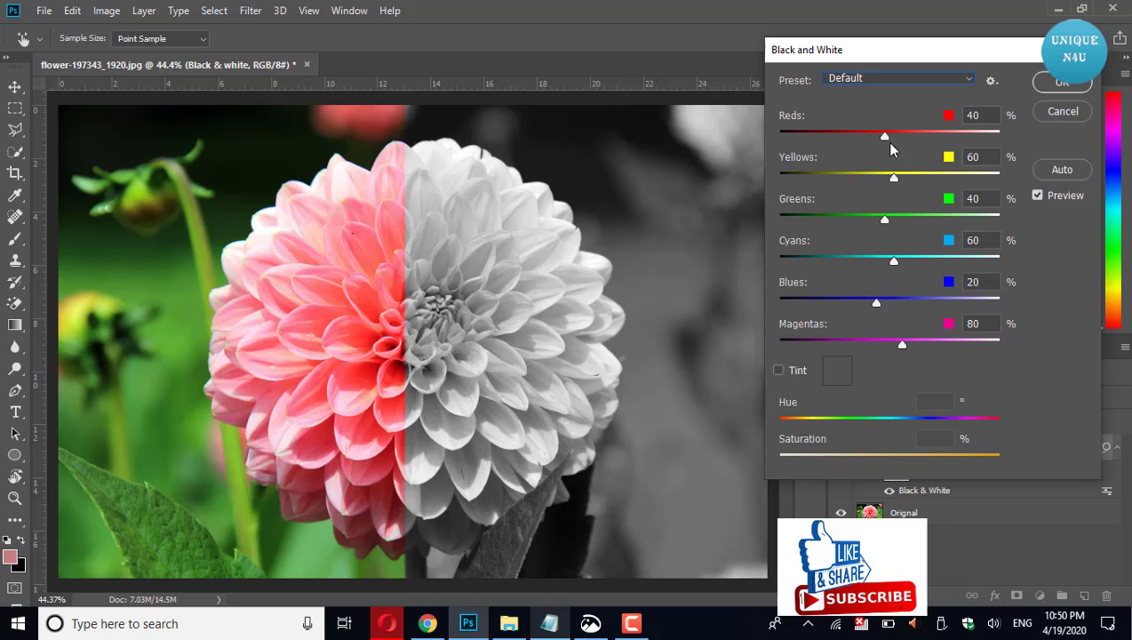
left_click_drag(883, 135, 867, 135)
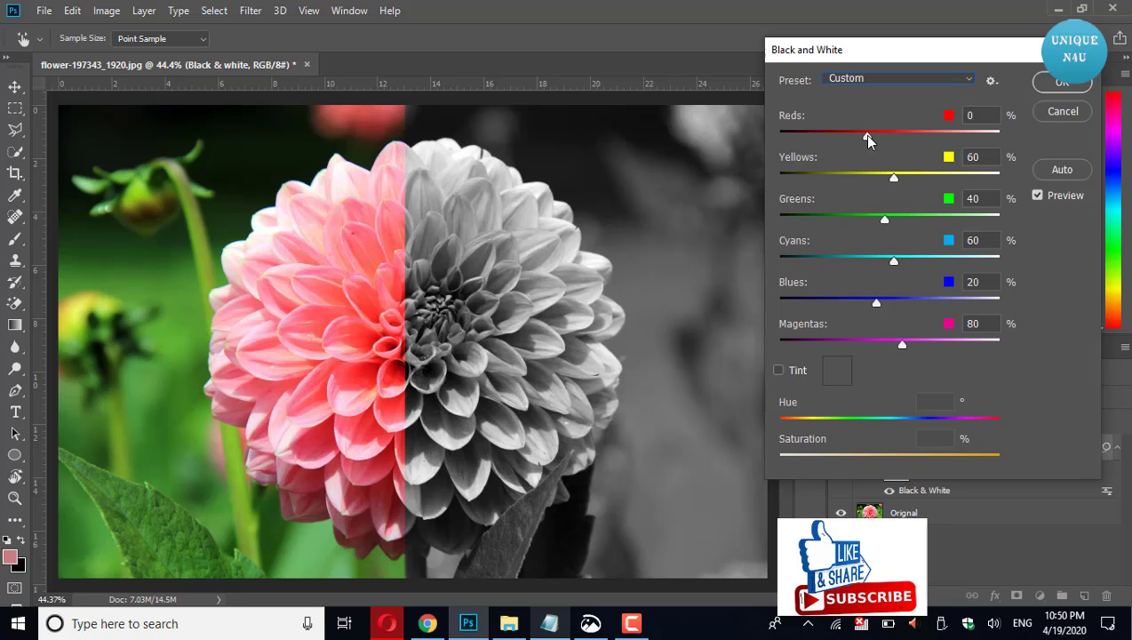
left_click(1059, 83)
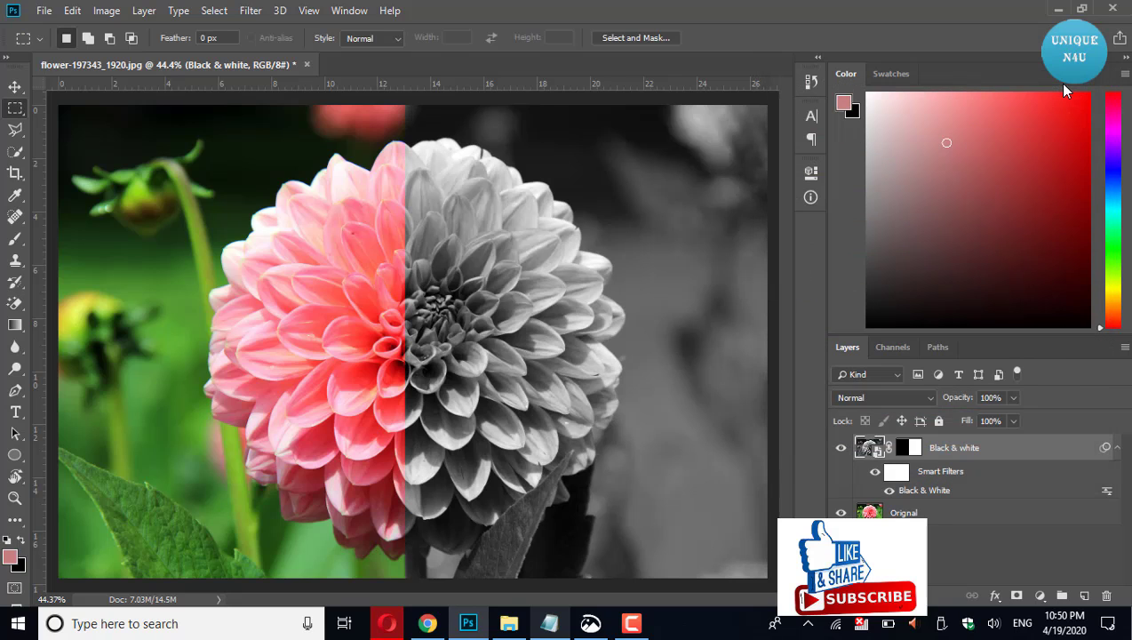
- Toggle the Black & White smart filter's visibility to compare the right half with and without it
left_click(889, 491)
left_click(886, 492)
left_click(886, 491)
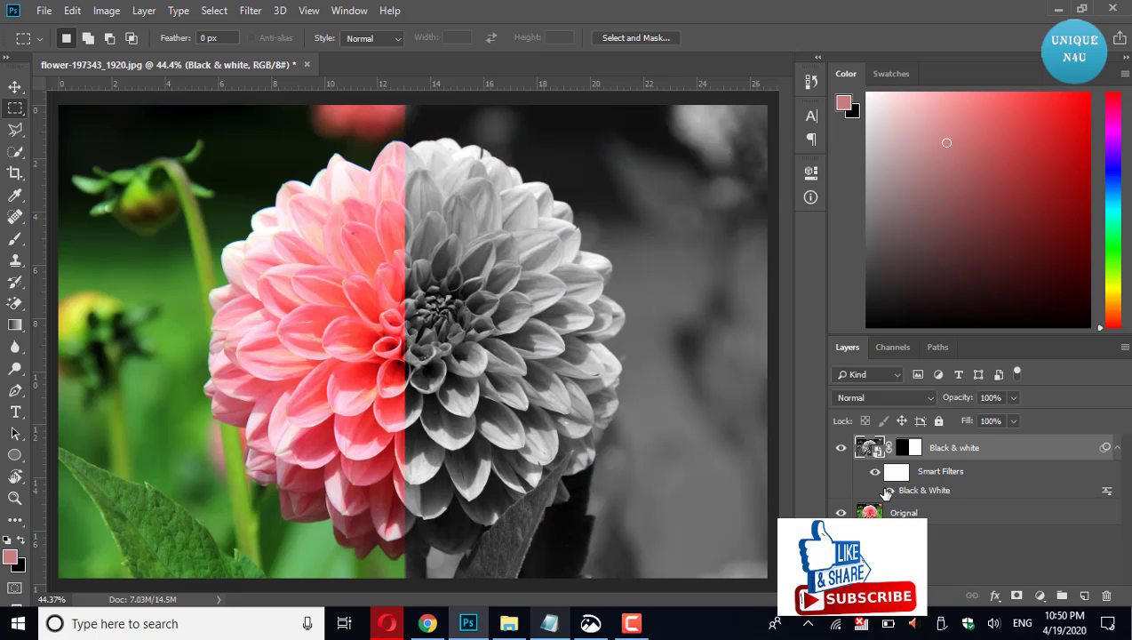